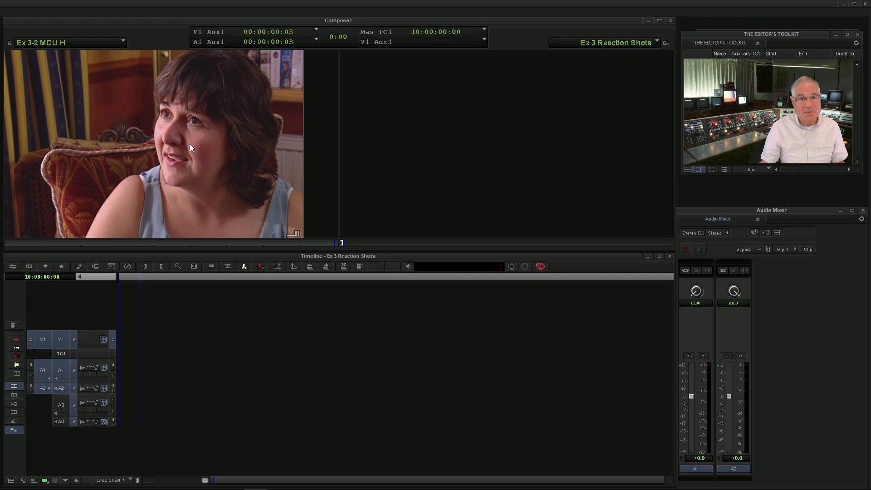
Load clip Ex 3-1 MCU T into the source monitor and splice it whole into the empty Ex 3 Reaction Shots sequence.
{"action": "key", "text": "space"}
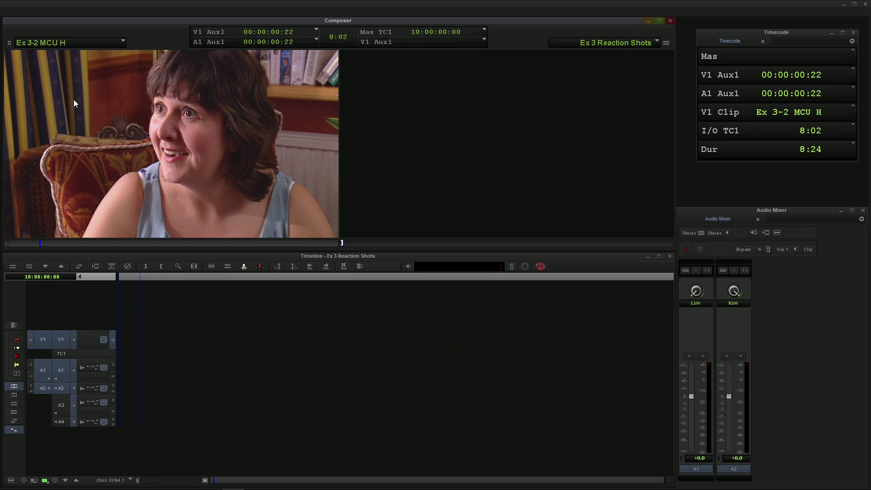
{"action": "left_click", "coordinate": [43, 43]}
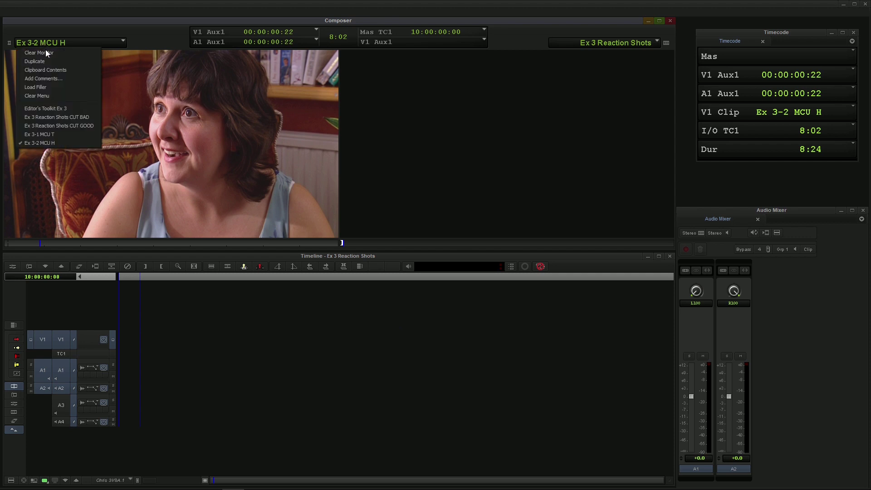
{"action": "left_click", "coordinate": [48, 134]}
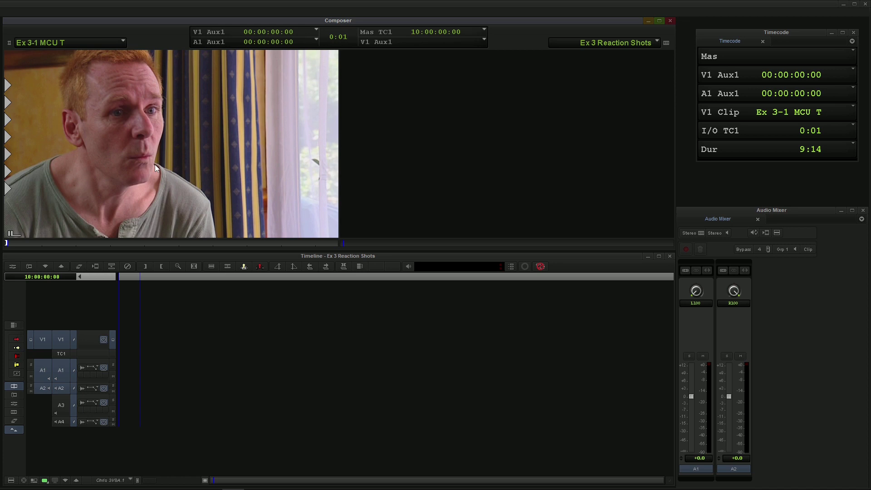
{"action": "key", "text": "End"}
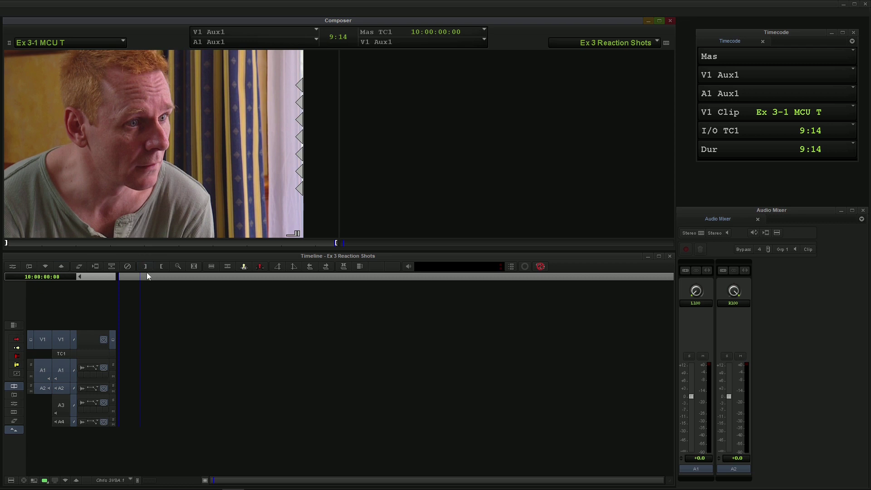
{"action": "key", "text": "v"}
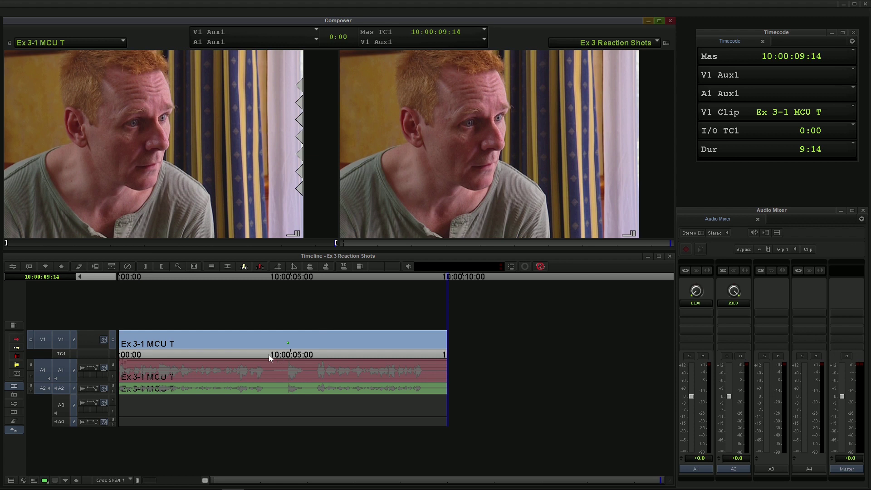
Play through the sequence and mark an In point at 10:00:04:07, in the pause in the man's dialogue.
{"action": "key", "text": "Home"}
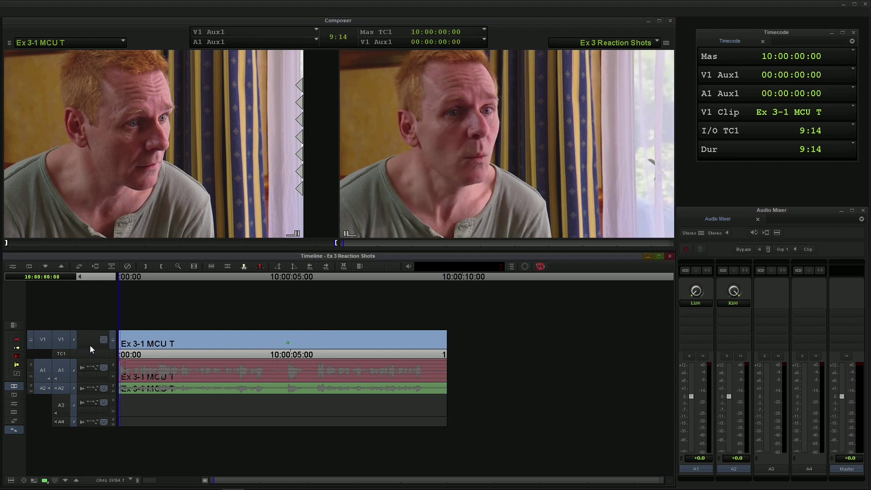
{"action": "key", "text": "space"}
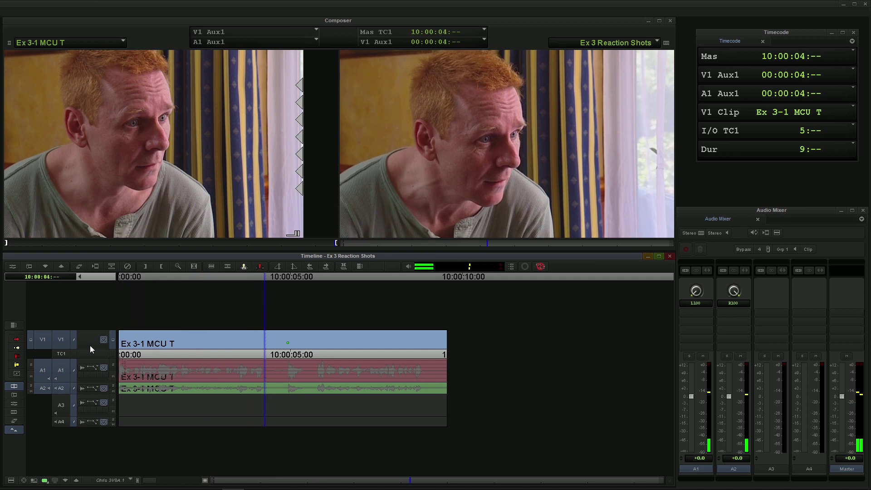
{"action": "key", "text": "space"}
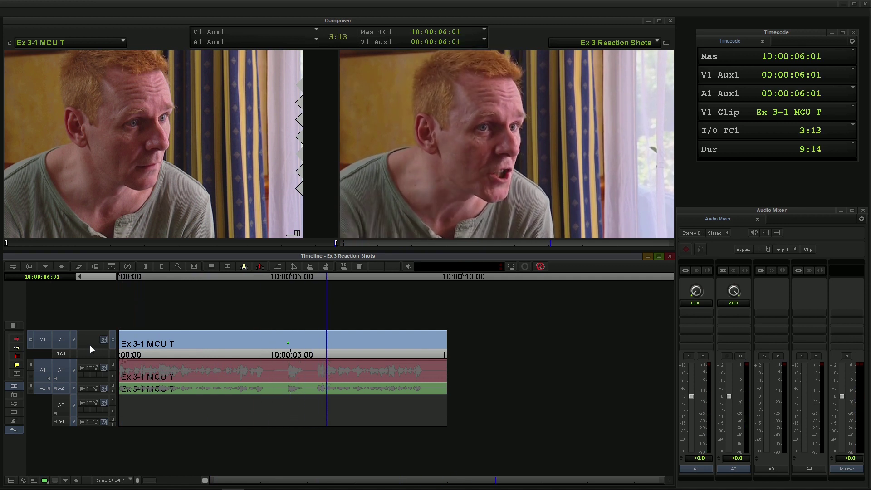
{"action": "left_click_drag", "start_coordinate": [259, 344], "coordinate": [205, 352]}
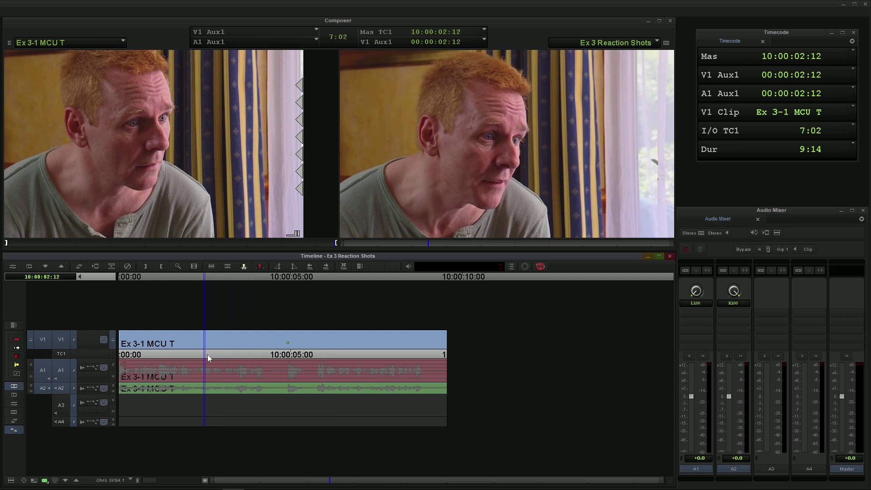
{"action": "key", "text": "space"}
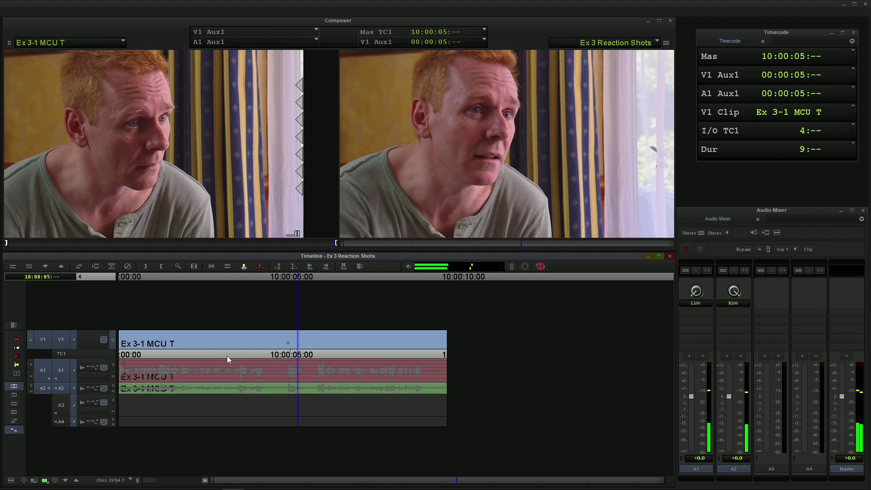
{"action": "left_click_drag", "start_coordinate": [268, 345], "coordinate": [268, 346]}
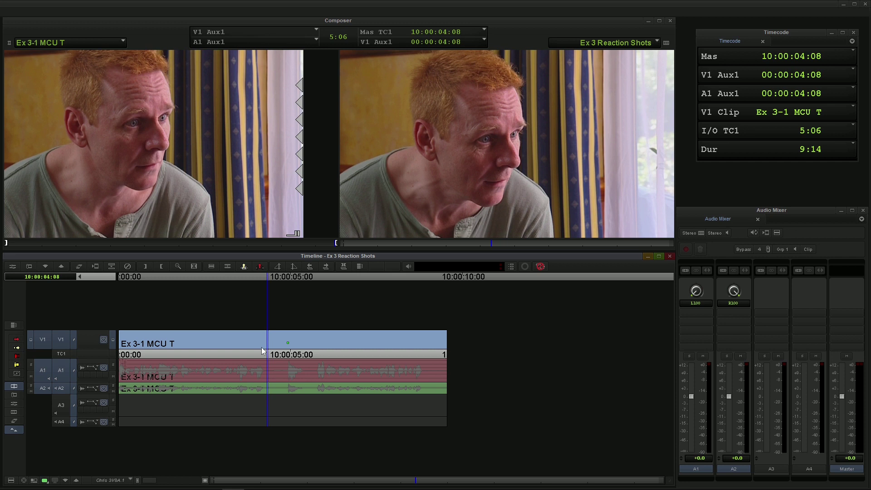
{"action": "key", "text": "j"}
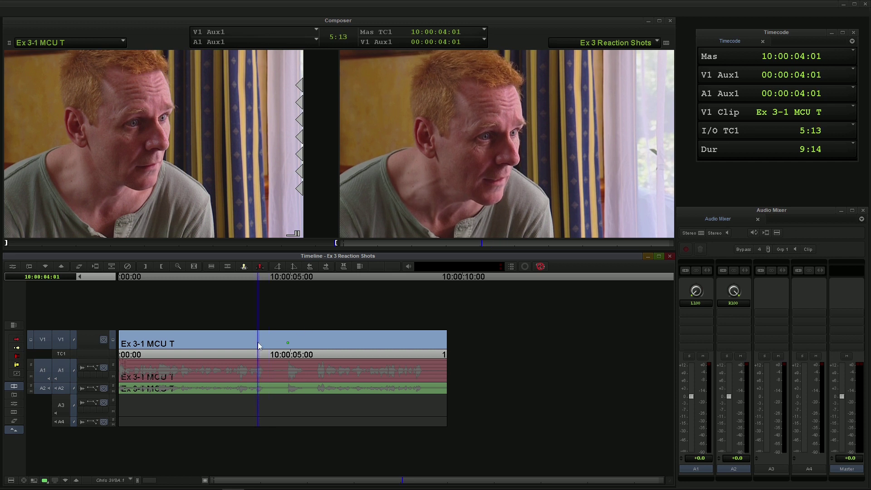
{"action": "key", "text": "l"}
{"action": "key", "text": "Right"}
{"action": "key", "text": "Right"}
{"action": "key", "text": "Right"}
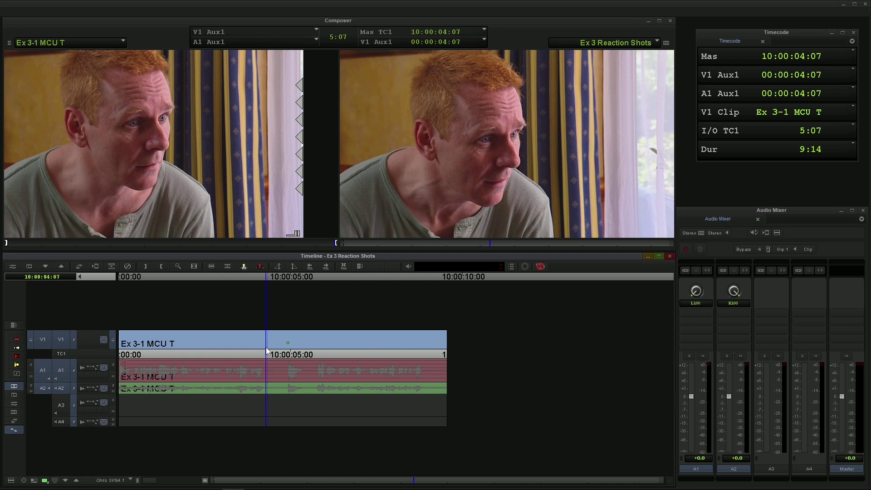
{"action": "key", "text": "o"}
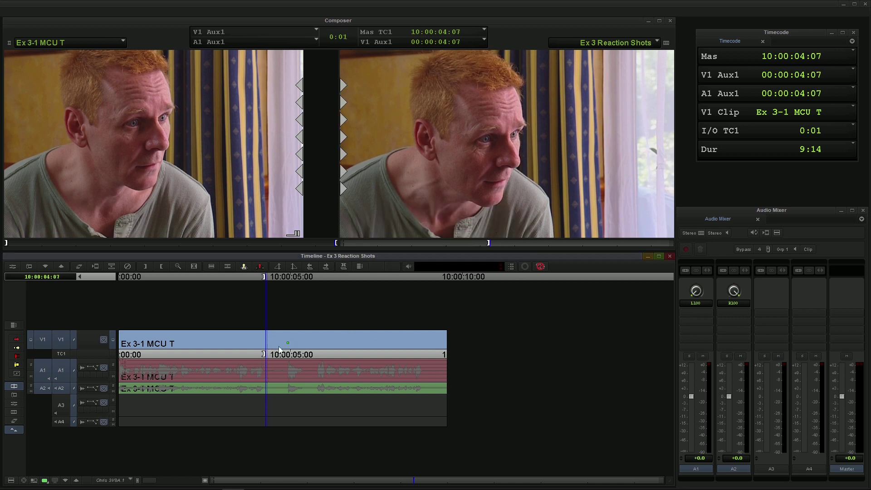
Mark an Out point at 10:00:07:05 in the sequence and deselect record tracks A1 and A2.
{"action": "key", "text": "l"}
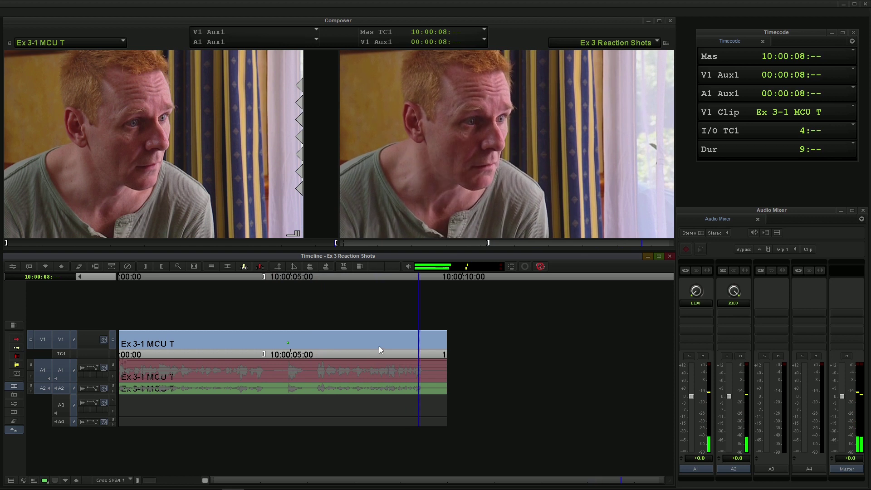
{"action": "left_click", "coordinate": [359, 345]}
{"action": "left_click_drag", "start_coordinate": [365, 347], "coordinate": [363, 350]}
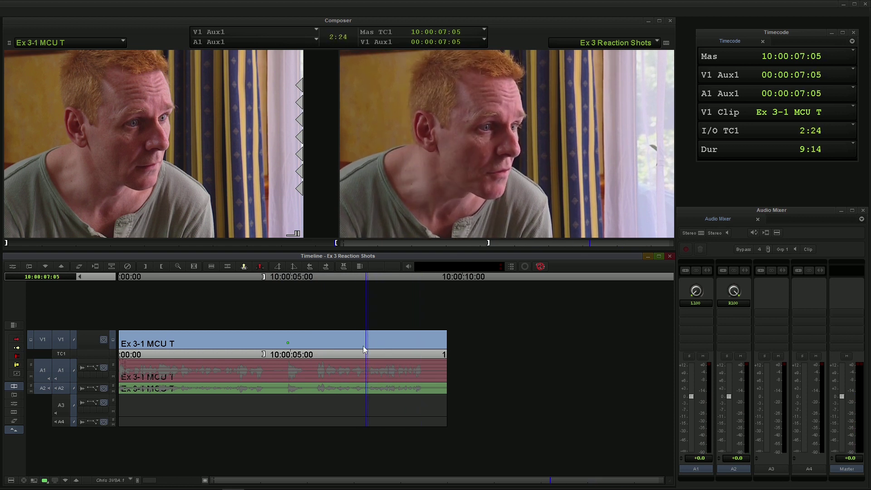
{"action": "key", "text": "i"}
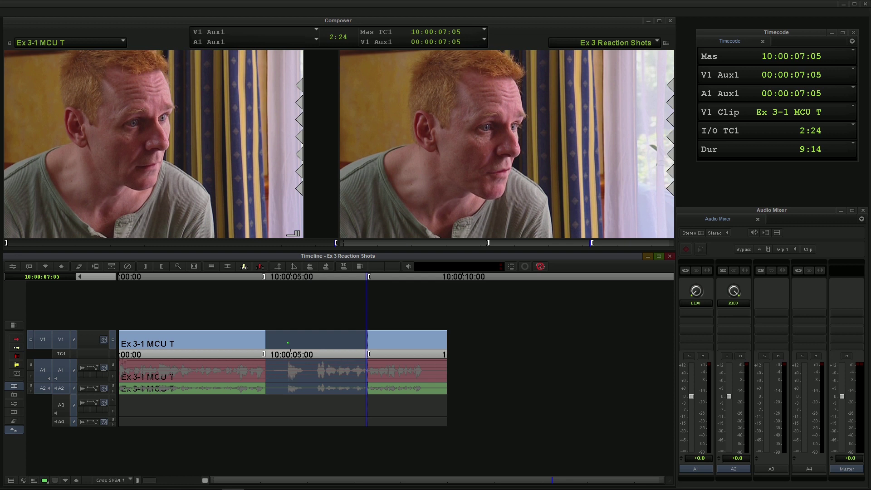
{"action": "left_click", "coordinate": [61, 373]}
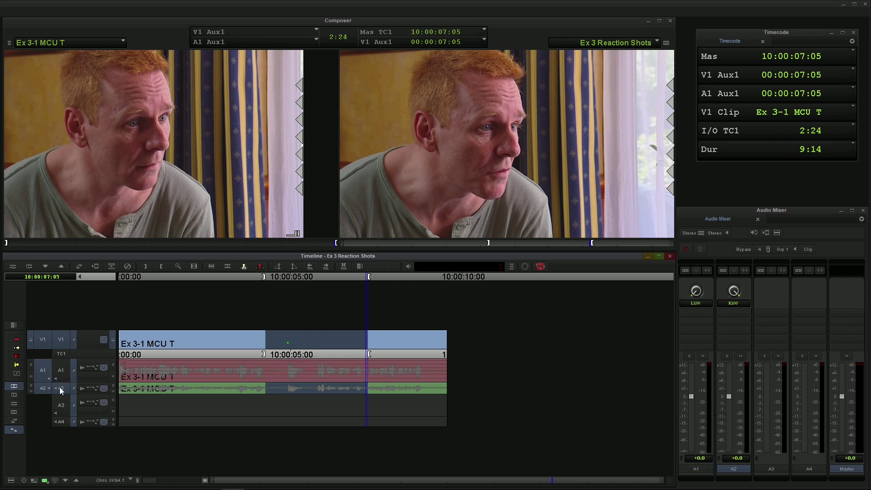
{"action": "left_click", "coordinate": [63, 390]}
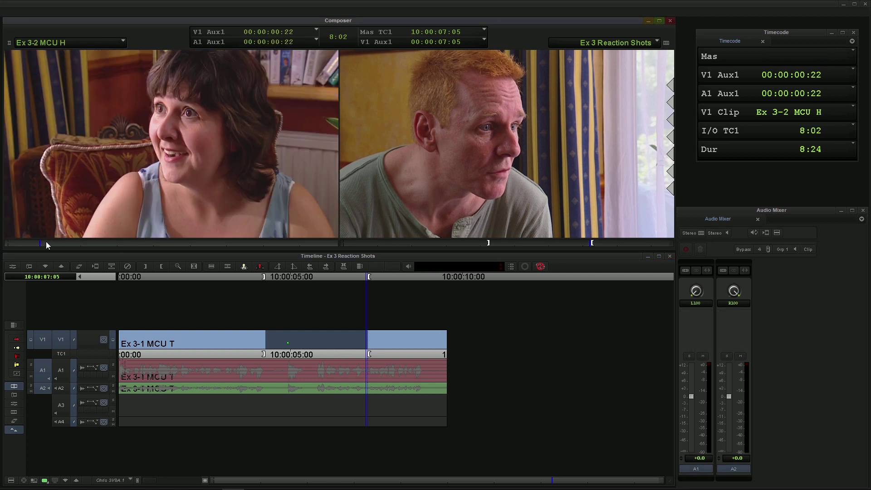
Mark an In point at 00:00:02:16 in source clip Ex 3-2 MCU H and overwrite it into the marked V1 section.
{"action": "key", "text": "Home"}
{"action": "key", "text": "space"}
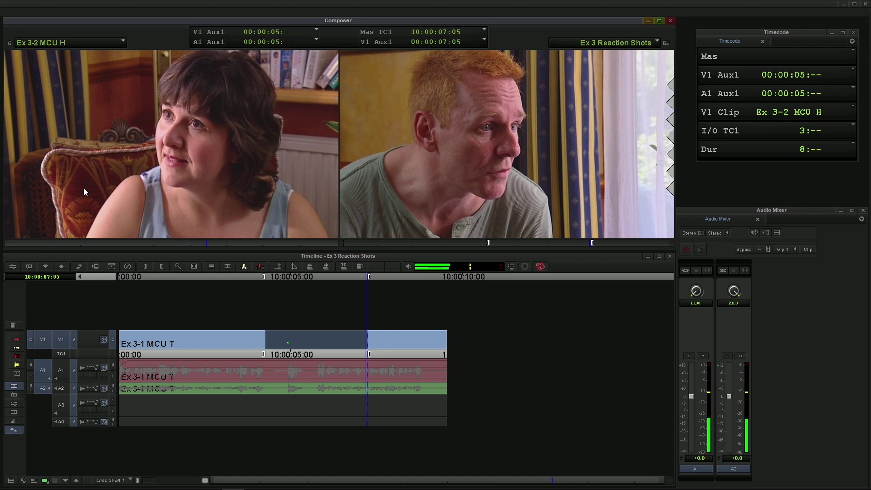
{"action": "key", "text": "space"}
{"action": "left_click_drag", "start_coordinate": [201, 243], "coordinate": [104, 248]}
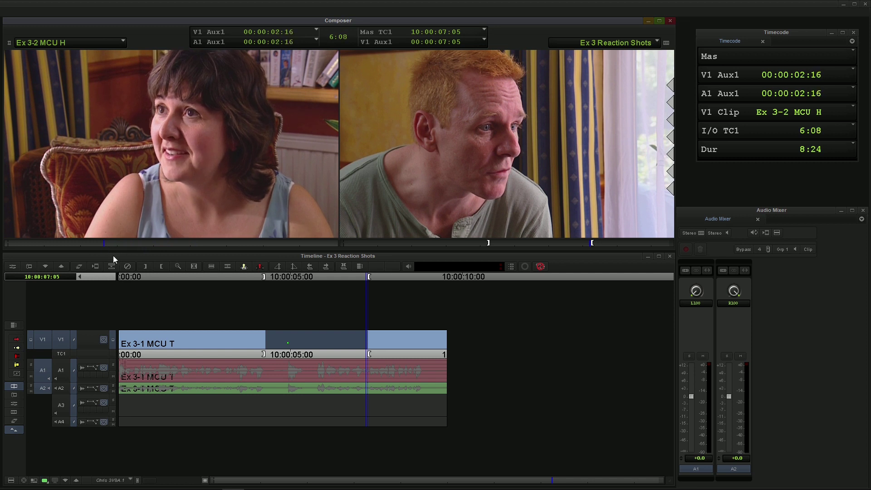
{"action": "key", "text": "o"}
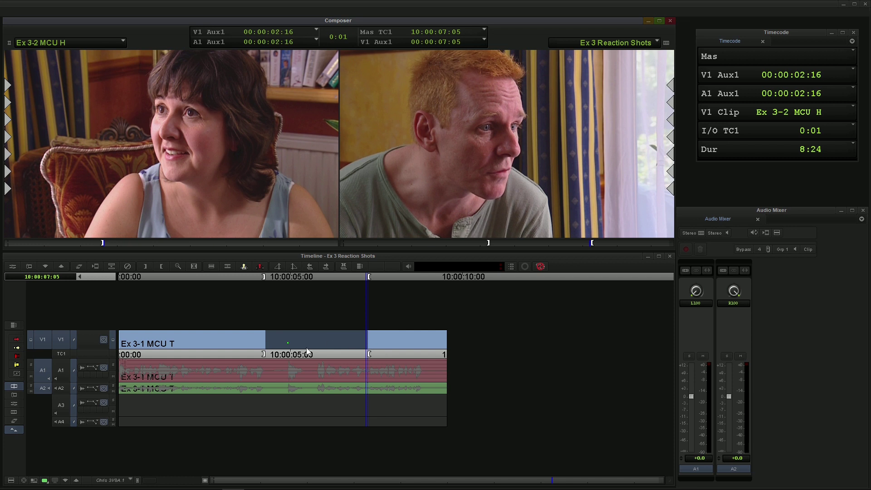
{"action": "key", "text": "b"}
Play the sequence from its start and scrub around the beginning of the inserted Ex 3-2 MCU H reaction shot.
{"action": "key", "text": "Home"}
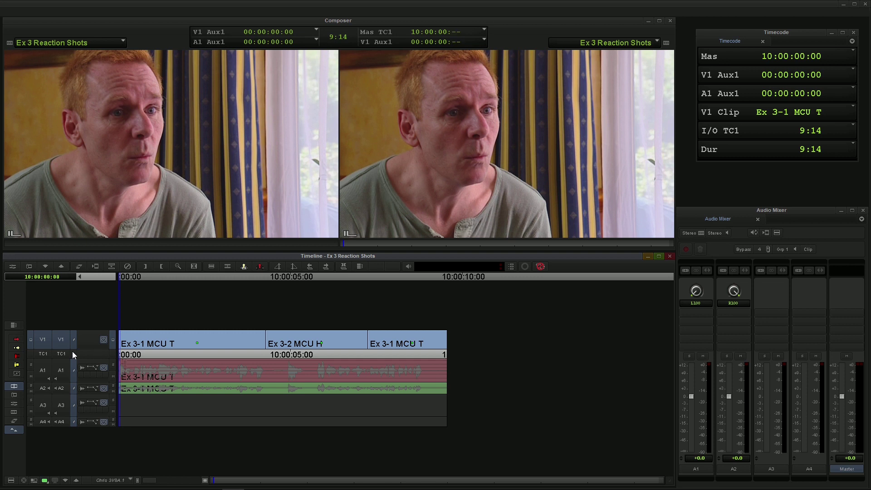
{"action": "key", "text": "space"}
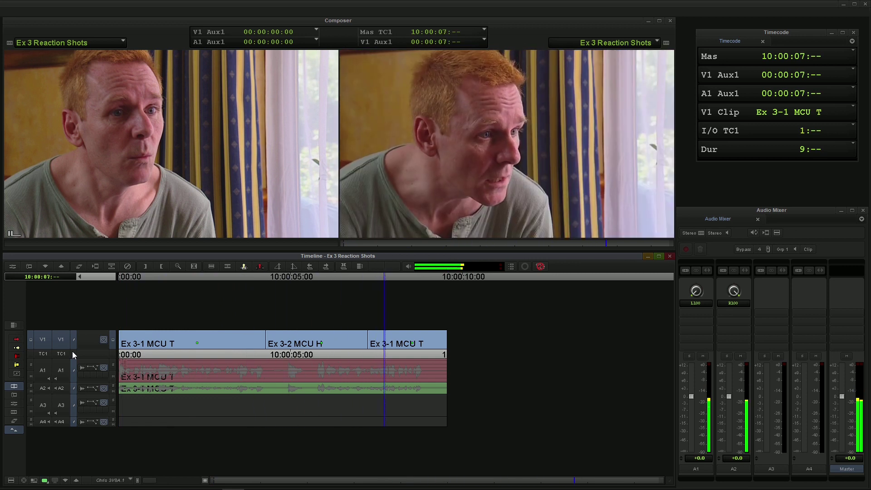
{"action": "key", "text": "space"}
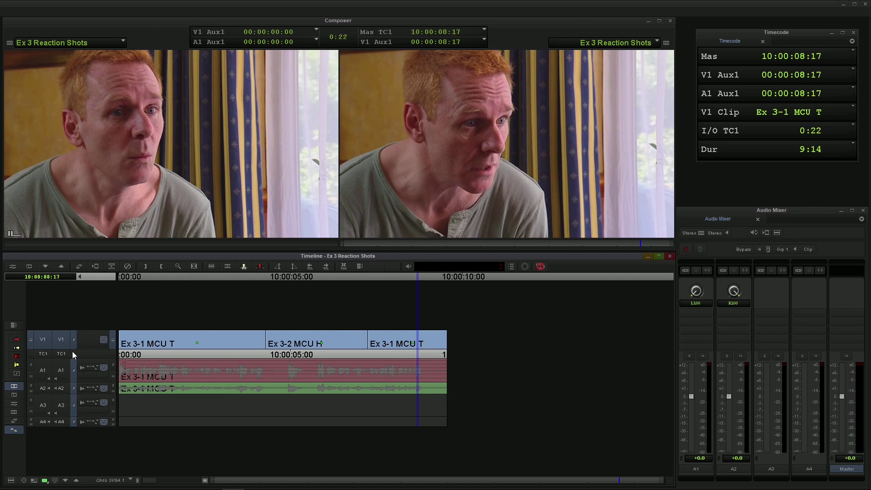
{"action": "left_click", "coordinate": [270, 345]}
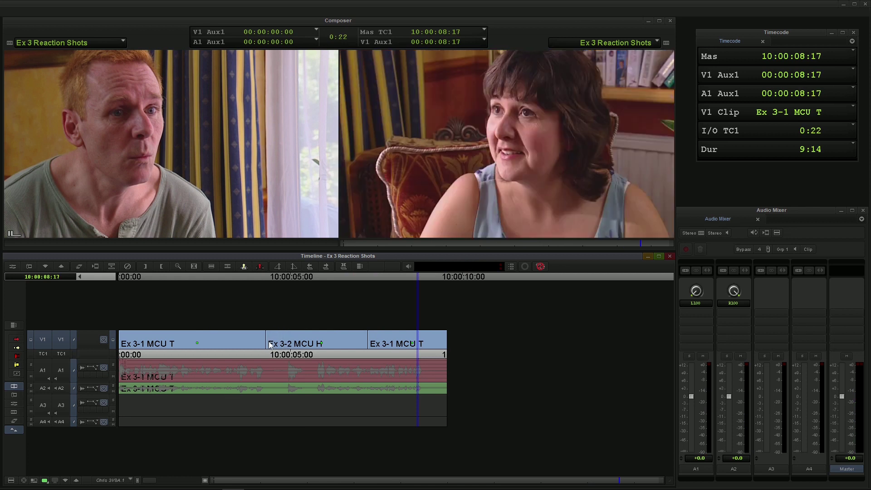
{"action": "left_click_drag", "start_coordinate": [272, 345], "coordinate": [291, 347]}
{"action": "left_click_drag", "start_coordinate": [295, 345], "coordinate": [275, 349]}
{"action": "left_click", "coordinate": [264, 350]}
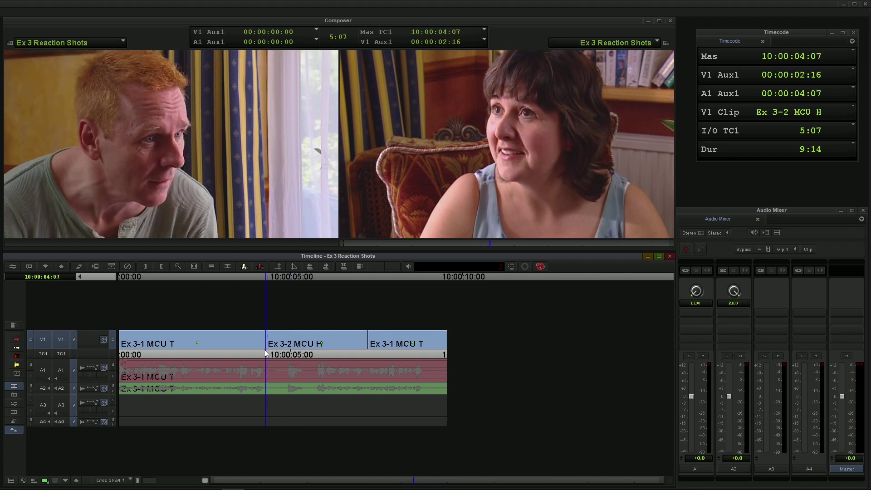
Slip the contents of the Ex 3-2 MCU H reaction shot 16 frames later and play the trim to check it.
{"action": "double_click", "coordinate": [352, 344]}
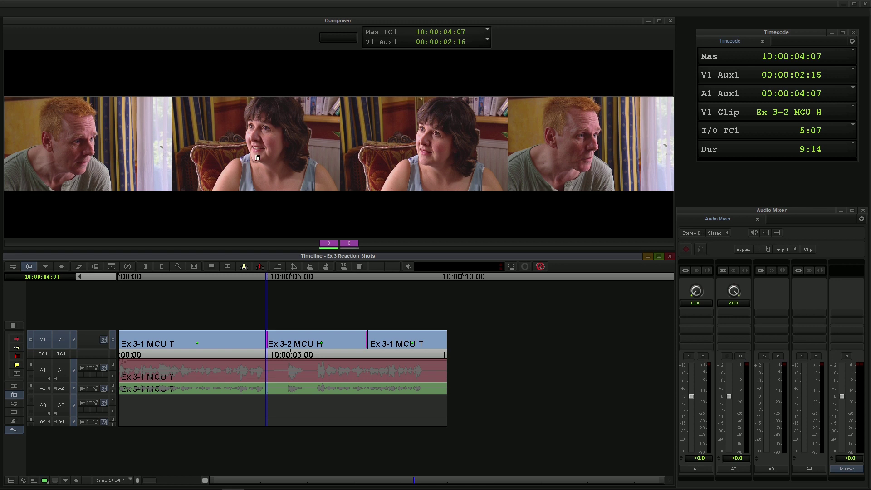
{"action": "left_click", "coordinate": [458, 135]}
{"action": "left_click", "coordinate": [216, 147]}
{"action": "left_click", "coordinate": [508, 152]}
{"action": "left_click", "coordinate": [266, 217]}
{"action": "left_click", "coordinate": [251, 151]}
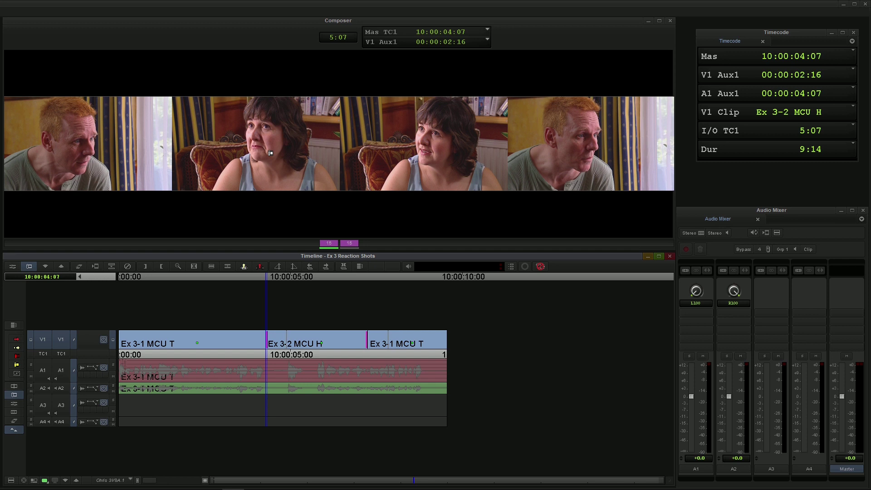
{"action": "key", "text": "space"}
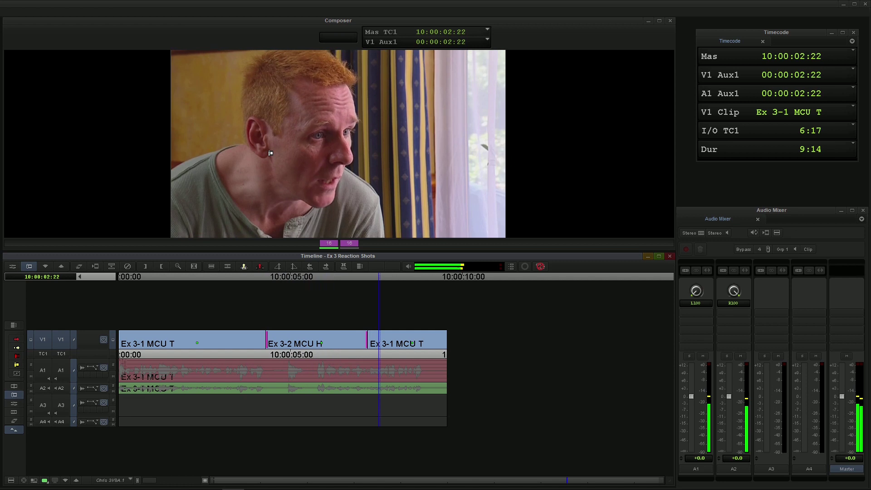
{"action": "key", "text": "u"}
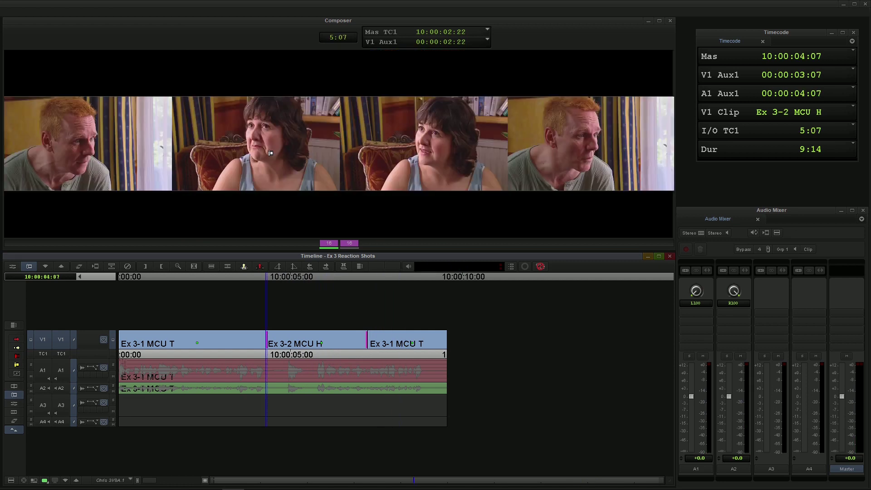
Slip the reaction shot back three frames so it starts at source timecode 00:00:03:04, play it and leave trim mode.
{"action": "key", "text": "comma"}
{"action": "key", "text": "comma"}
{"action": "key", "text": "comma"}
{"action": "key", "text": "space"}
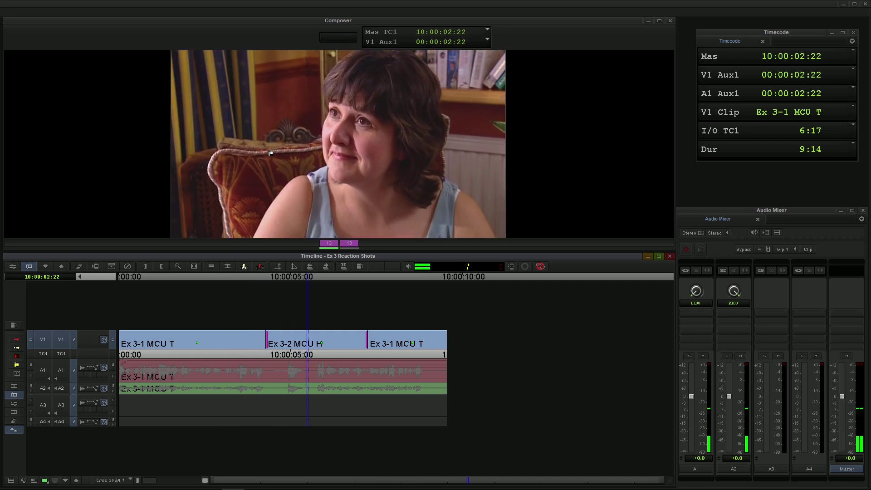
{"action": "key", "text": "space"}
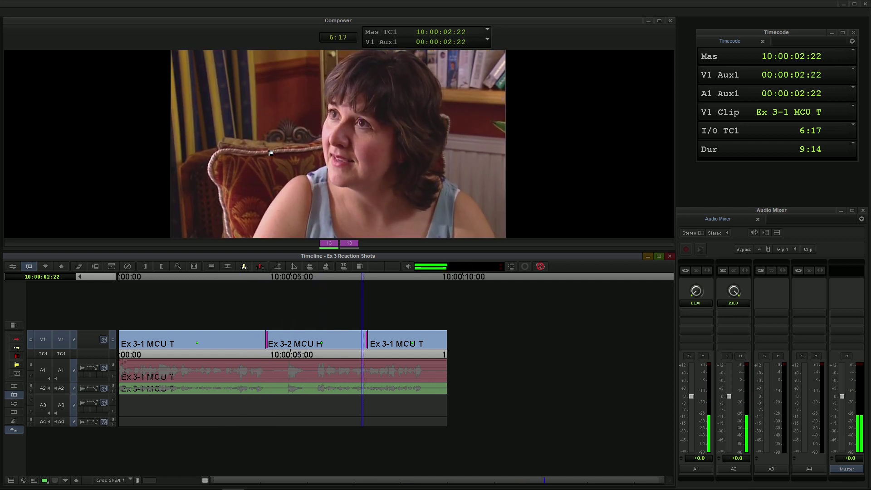
{"action": "left_click", "coordinate": [270, 153]}
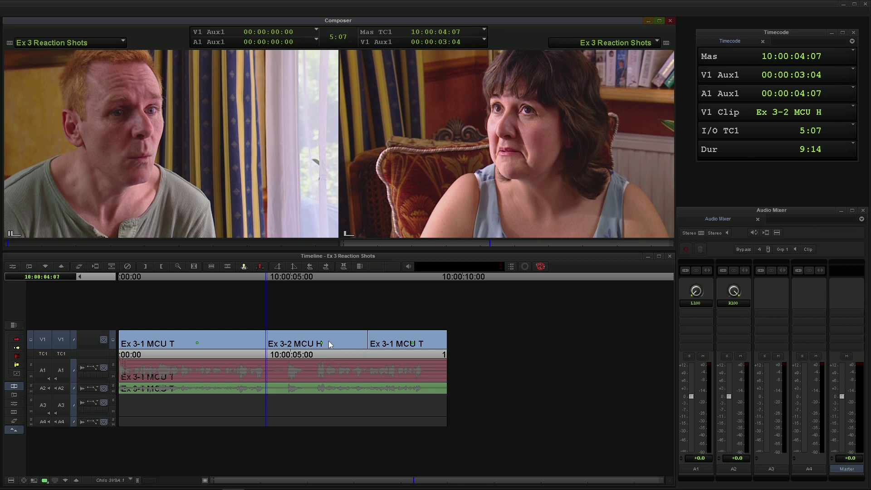
Roll the V1 cut at the end of the Ex 3-2 MCU H reaction shot 12 frames earlier and play around it.
{"action": "left_click_drag", "start_coordinate": [329, 344], "coordinate": [363, 345]}
{"action": "key", "text": "u"}
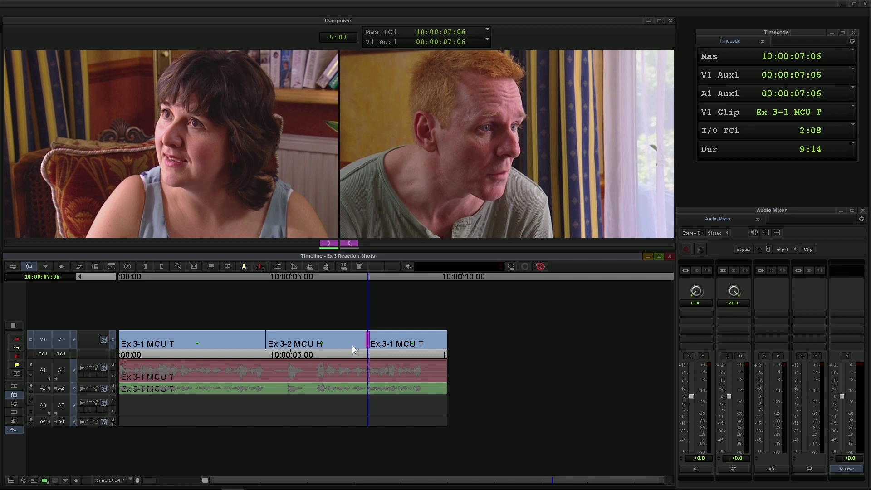
{"action": "type", "text": "-9"}
{"action": "key", "text": "Return"}
{"action": "type", "text": "-2"}
{"action": "key", "text": "Return"}
{"action": "type", "text": "-2"}
{"action": "key", "text": "Return"}
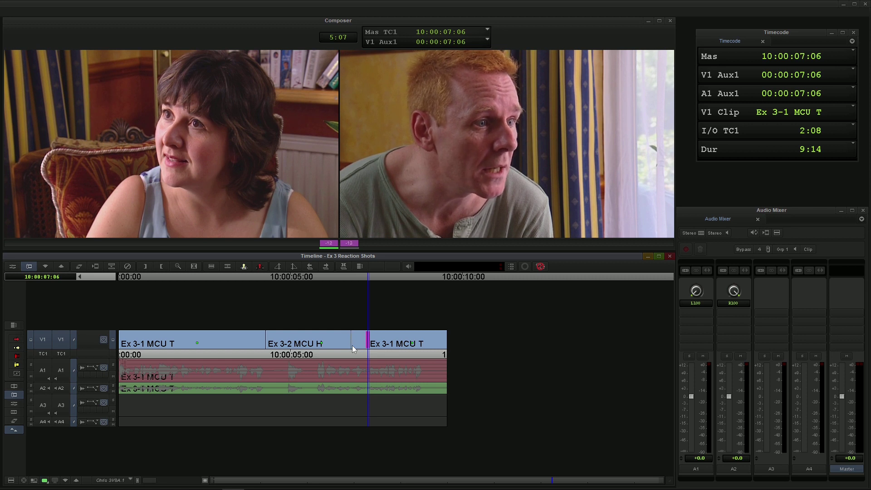
{"action": "key", "text": "space"}
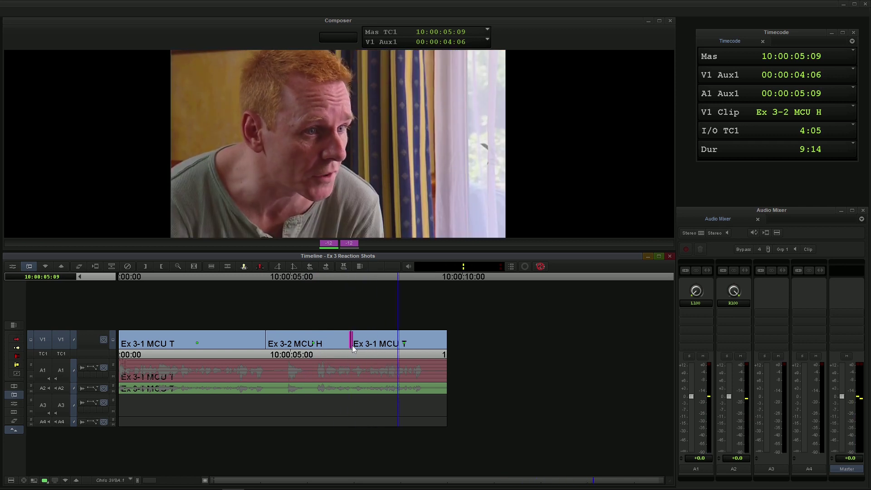
Roll the reaction shot's end cut 10 frames later to 10:00:07:04 and play the trim to check it.
{"action": "key", "text": "space"}
{"action": "key", "text": "period"}
{"action": "key", "text": "period"}
{"action": "key", "text": "period"}
{"action": "key", "text": "period"}
{"action": "key", "text": "period"}
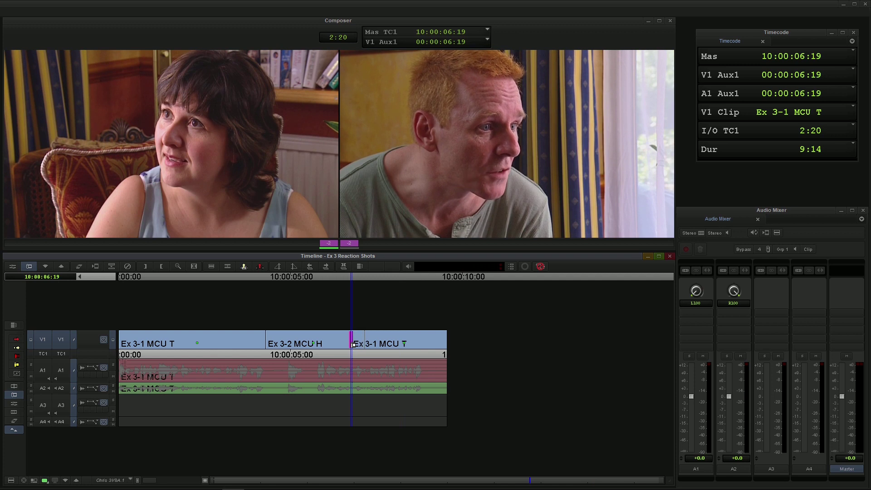
{"action": "key", "text": "space"}
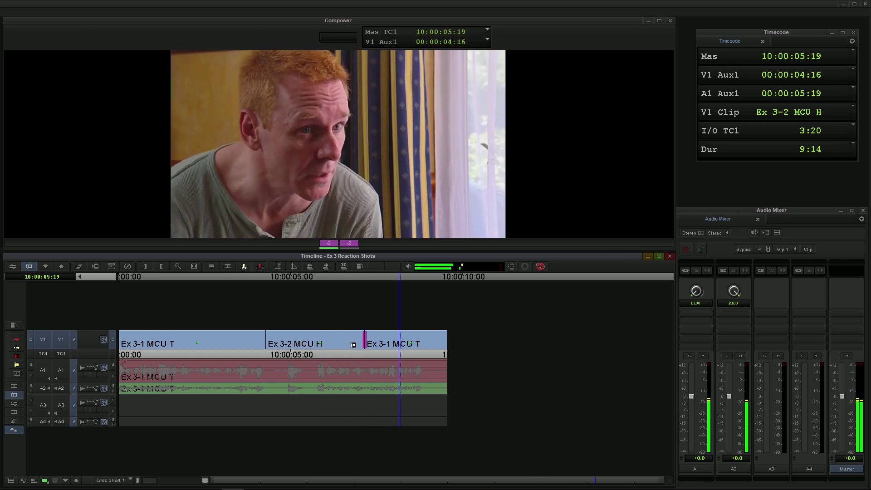
{"action": "key", "text": "space"}
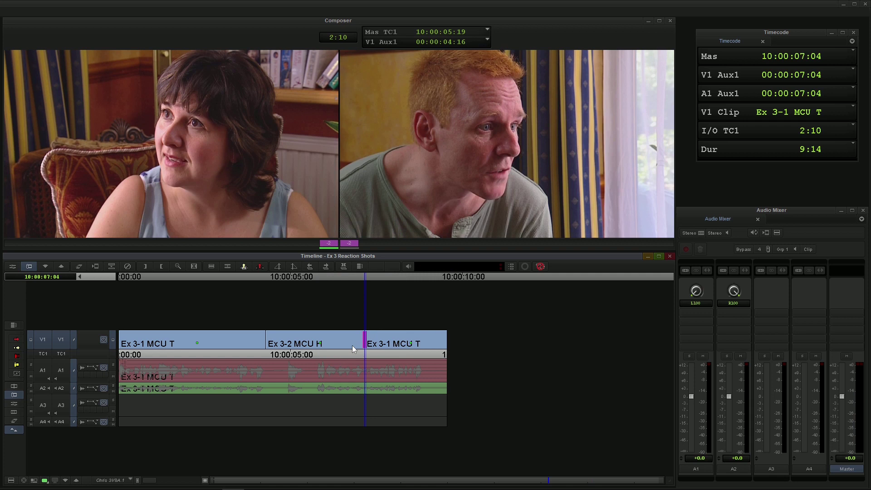
Try rolling the reaction shot's end cut later to 10:00:08:02, play the trim, and play the sequence from its start.
{"action": "key", "text": "l"}
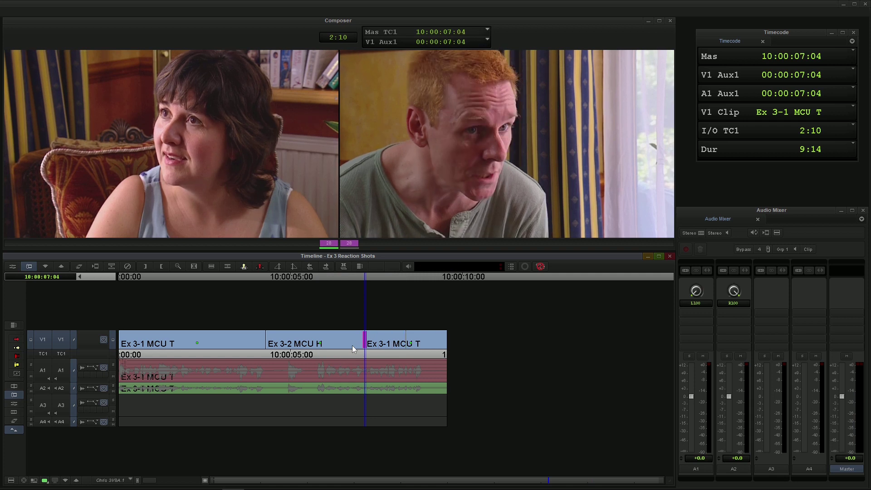
{"action": "key", "text": "k"}
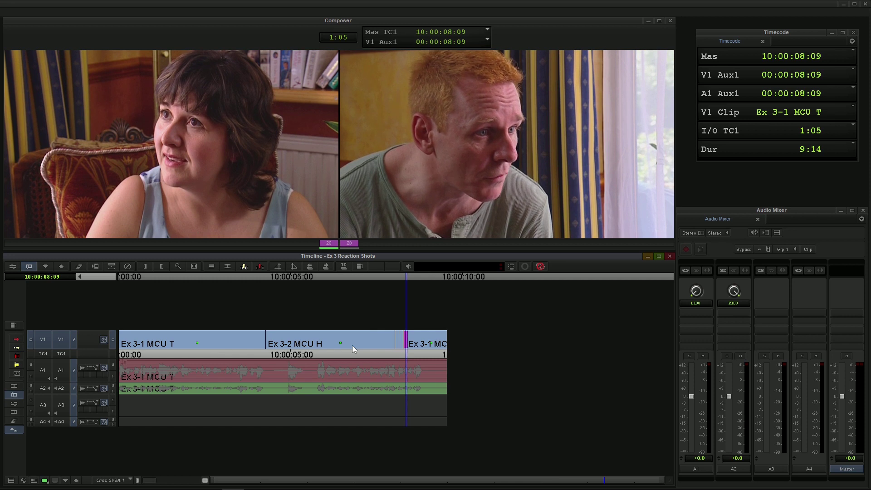
{"action": "key", "text": "comma"}
{"action": "key", "text": "space"}
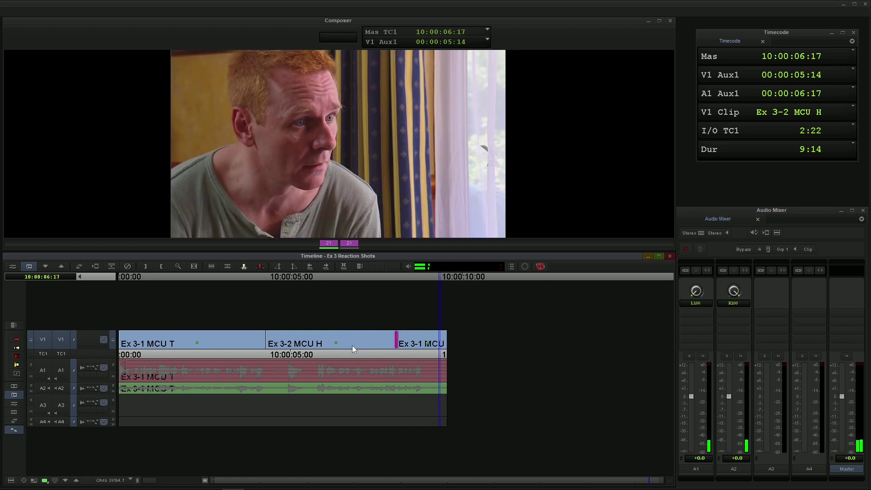
{"action": "key", "text": "space"}
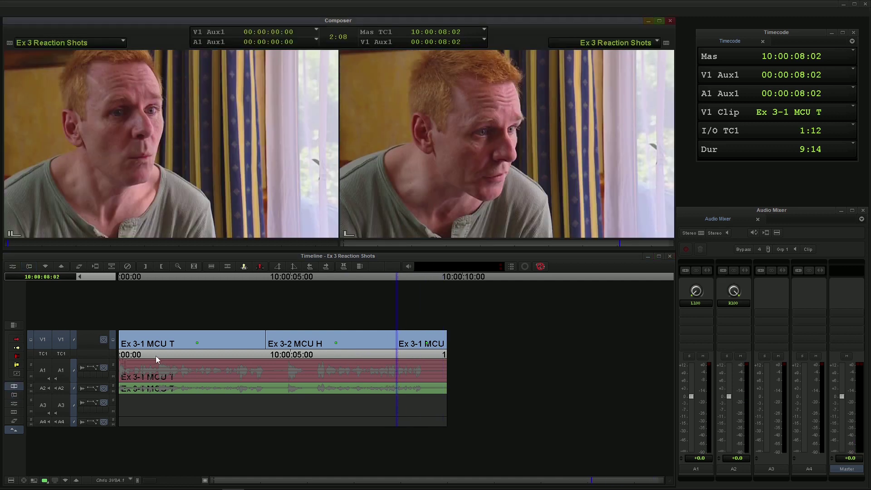
{"action": "key", "text": "Home"}
{"action": "key", "text": "space"}
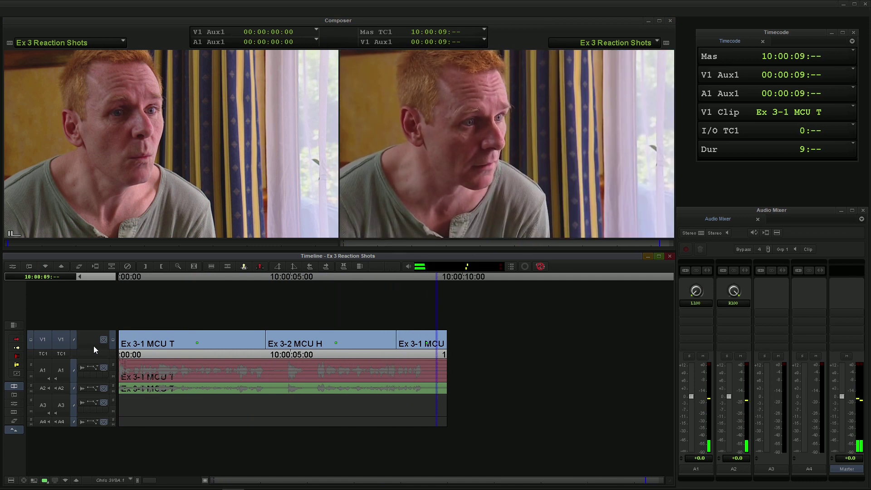
Roll the end cut of the reaction shot about 20 frames earlier and play the whole sequence from its start.
{"action": "left_click", "coordinate": [402, 345]}
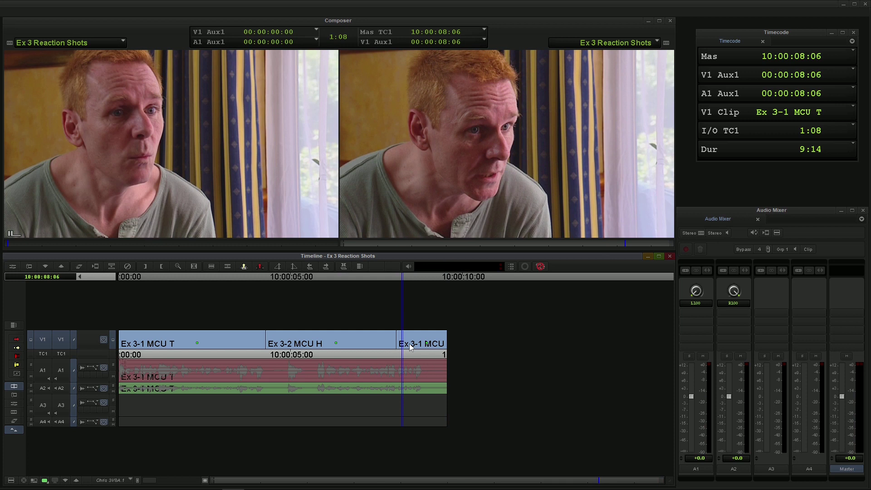
{"action": "key", "text": "u"}
{"action": "key", "text": "m"}
{"action": "key", "text": "m"}
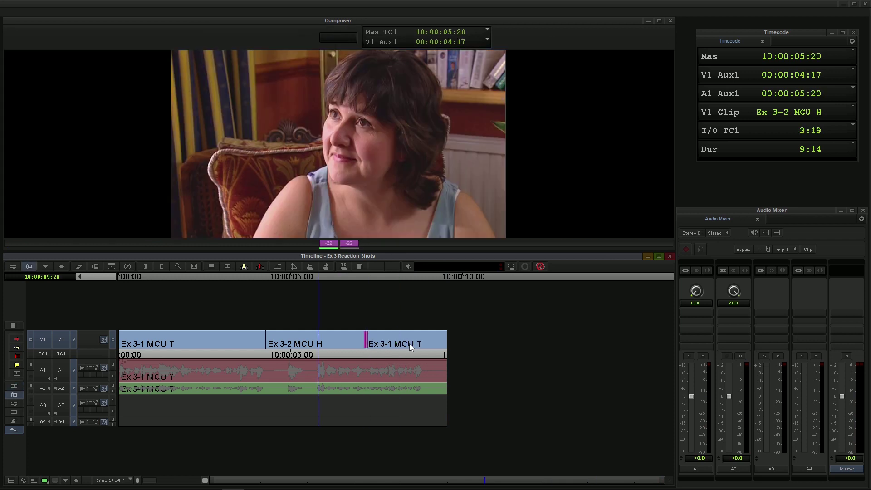
{"action": "key", "text": "Home"}
{"action": "key", "text": "space"}
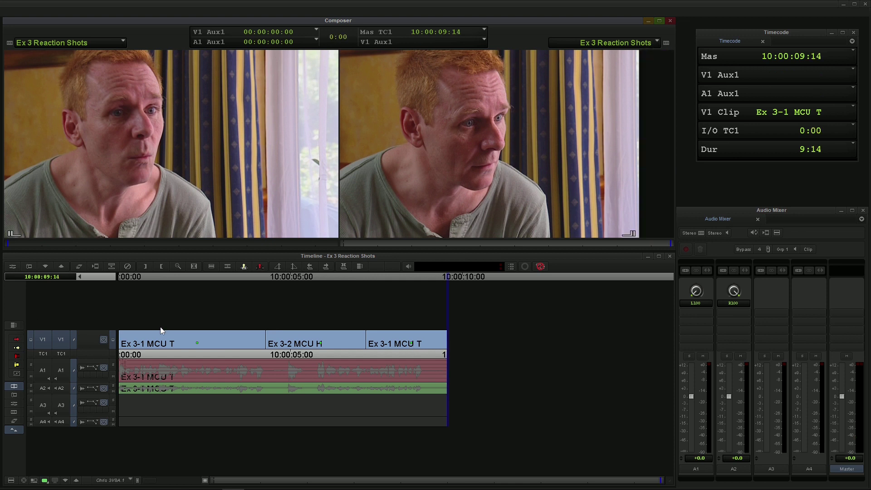
{"action": "left_click", "coordinate": [185, 346]}
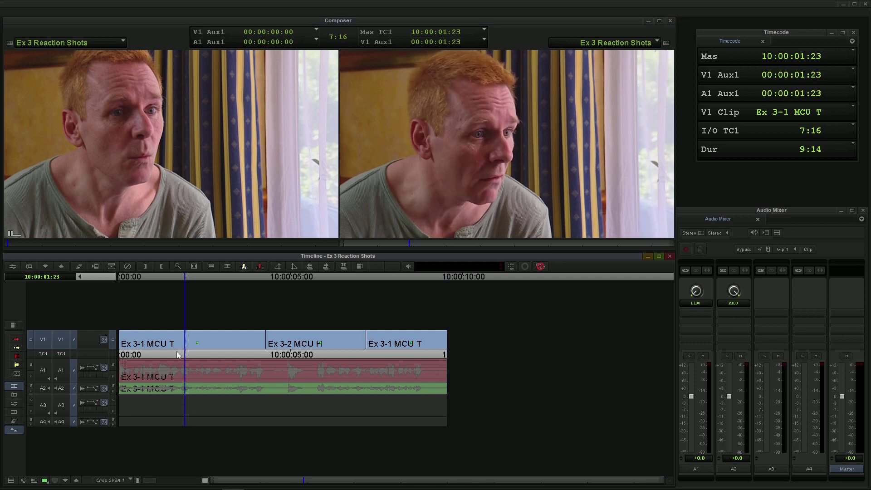